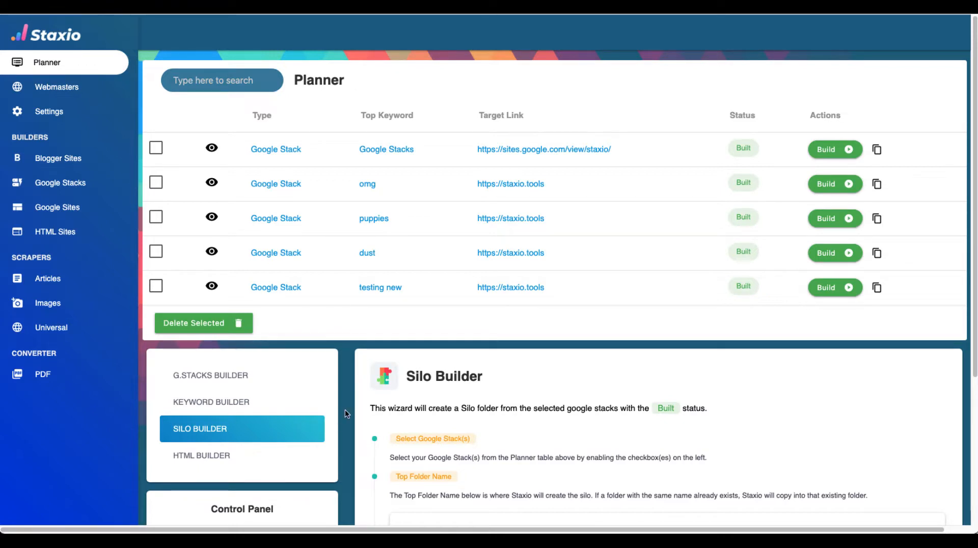
- Select the omg and puppies Google Stacks in the Planner table
scroll(391, 399, down, 4)
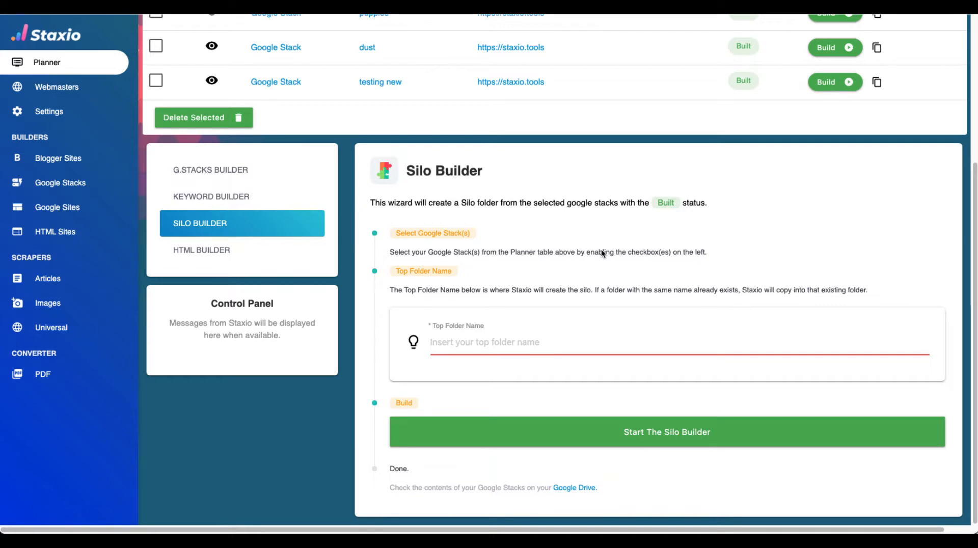
scroll(602, 253, up, 5)
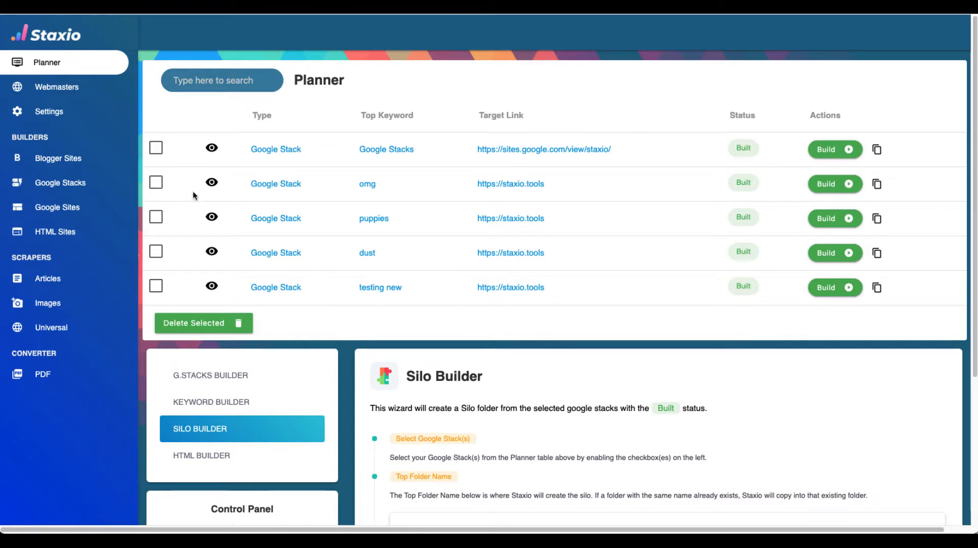
click(158, 186)
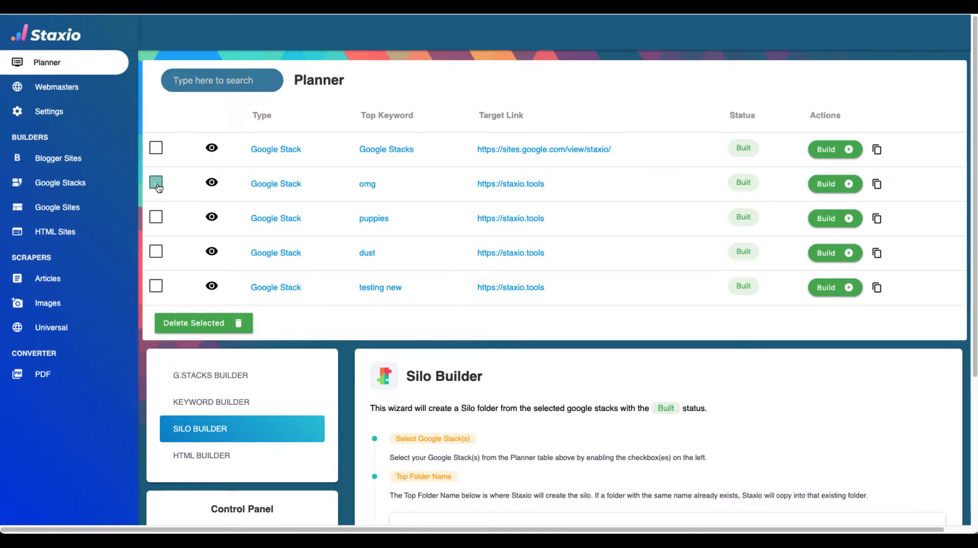
click(158, 219)
- Set the Silo Builder's top folder name to "staxio silo folder" and start the build
scroll(385, 238, down, 5)
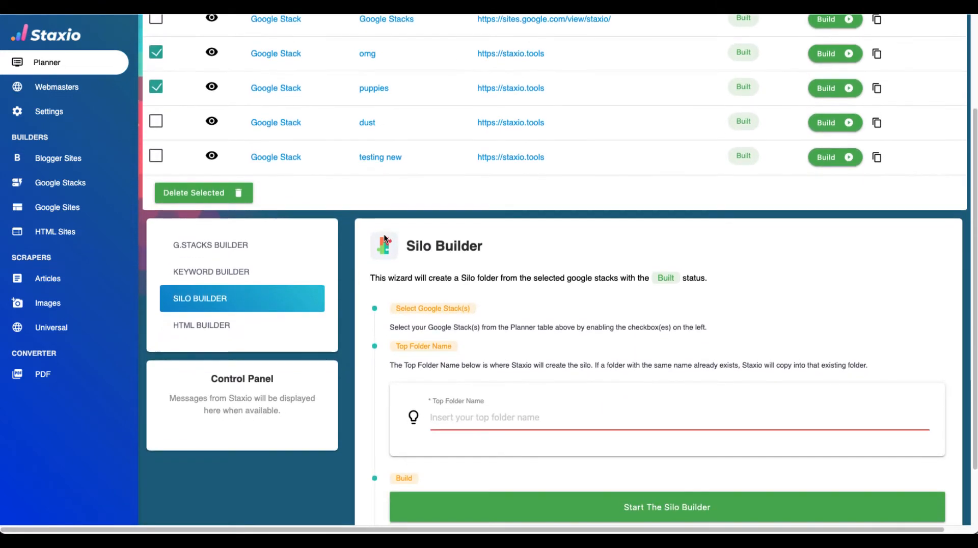
click(474, 410)
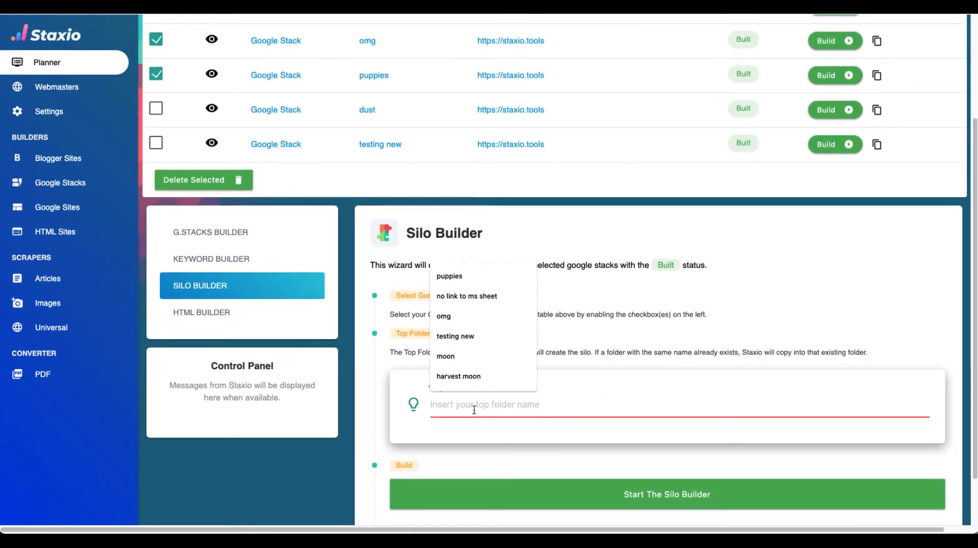
text(staxio s)
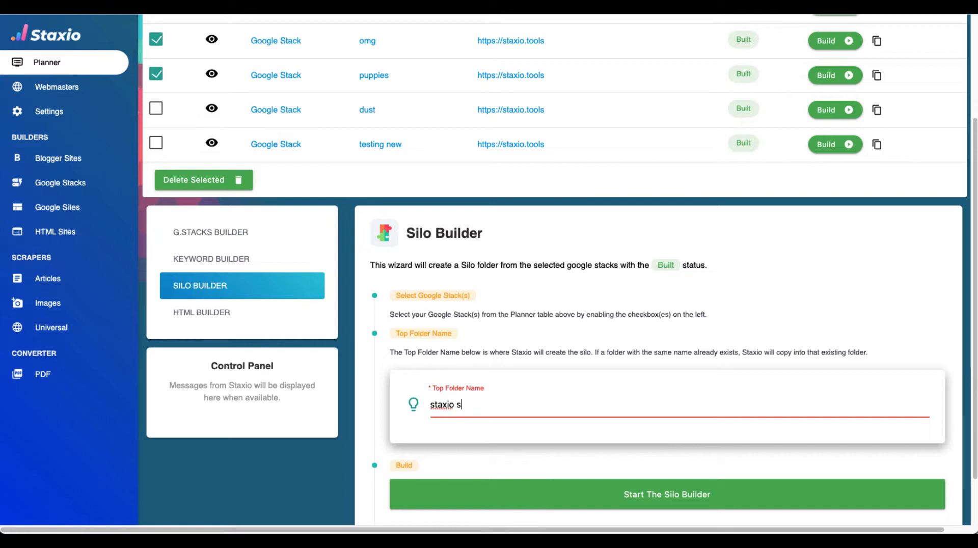
text(ilo folder)
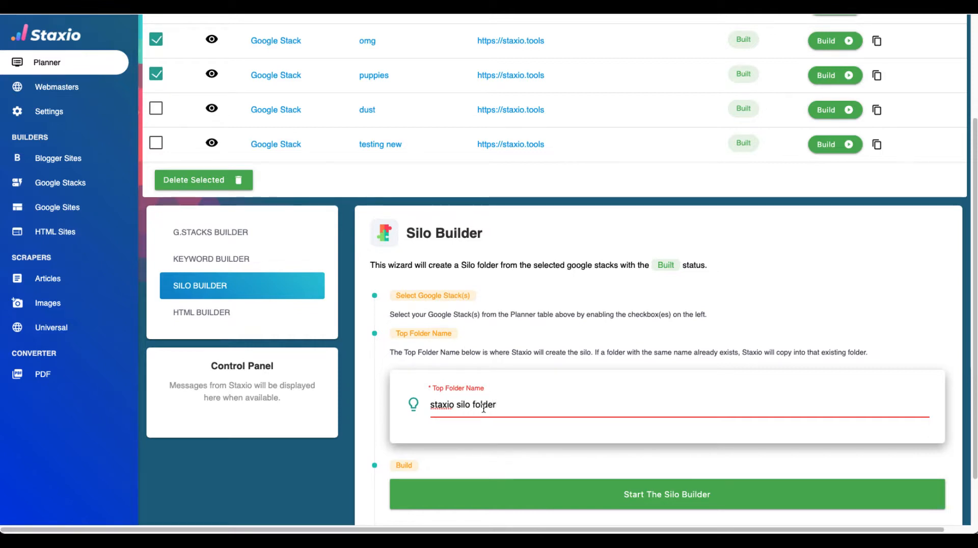
click(510, 499)
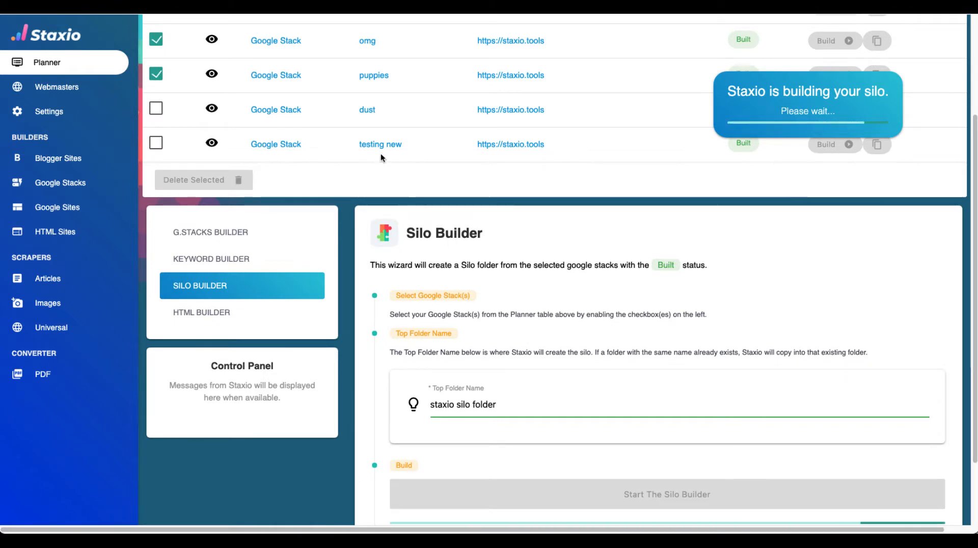
- Switch to Google Drive and open the "staxio silo folder" folder in My Drive
scroll(286, 160, up, 1)
scroll(289, 166, up, 2)
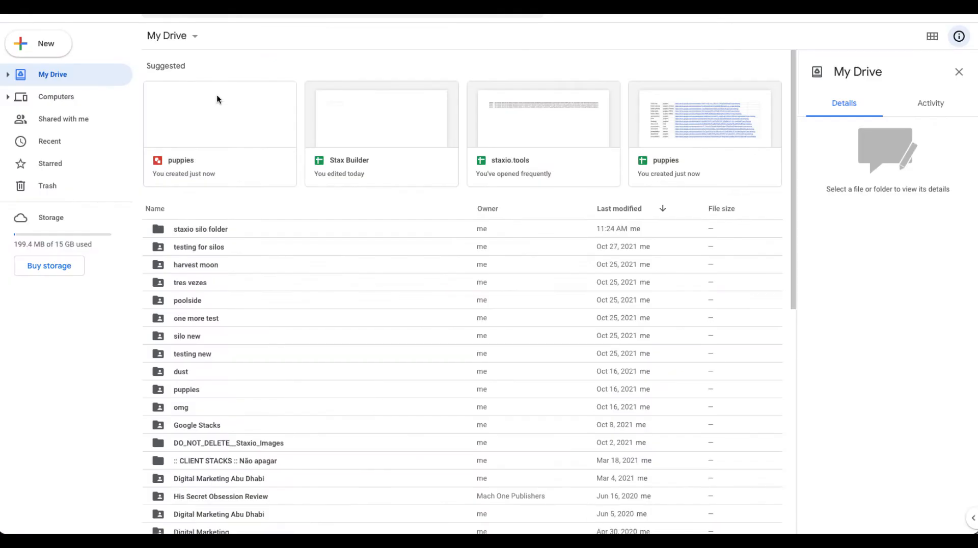
click(223, 227)
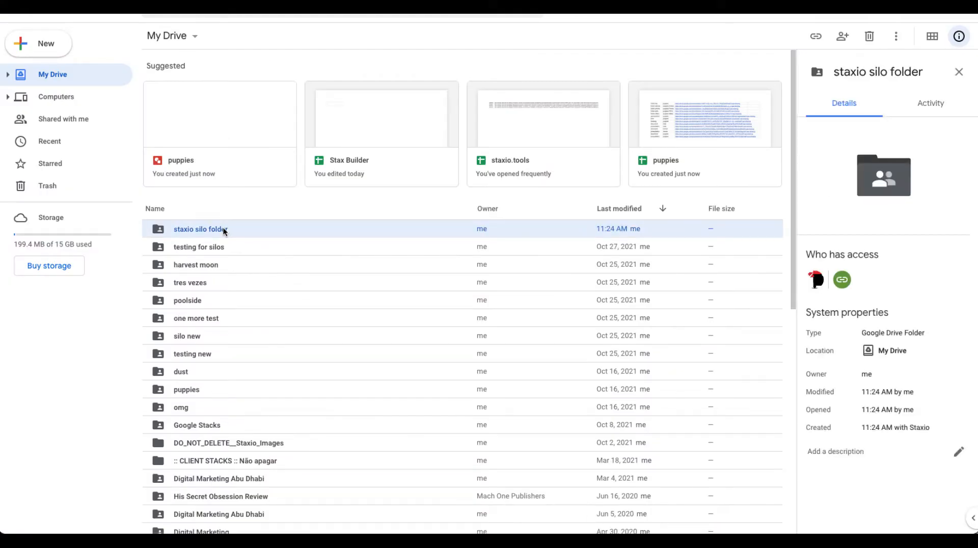
double_click(223, 228)
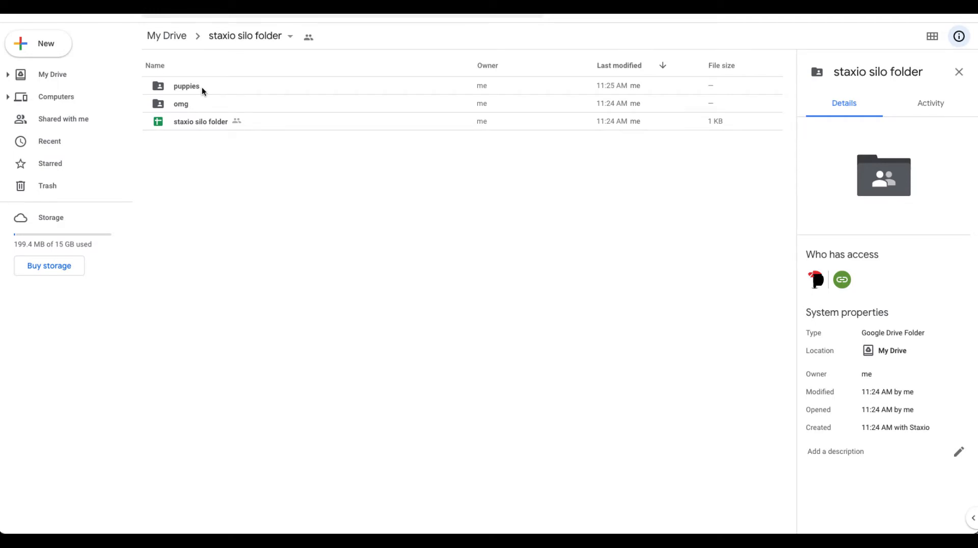
- Return to Staxio and open the "staxio silo folder" link of the Silo Stack in the Planner
key(super+Tab)
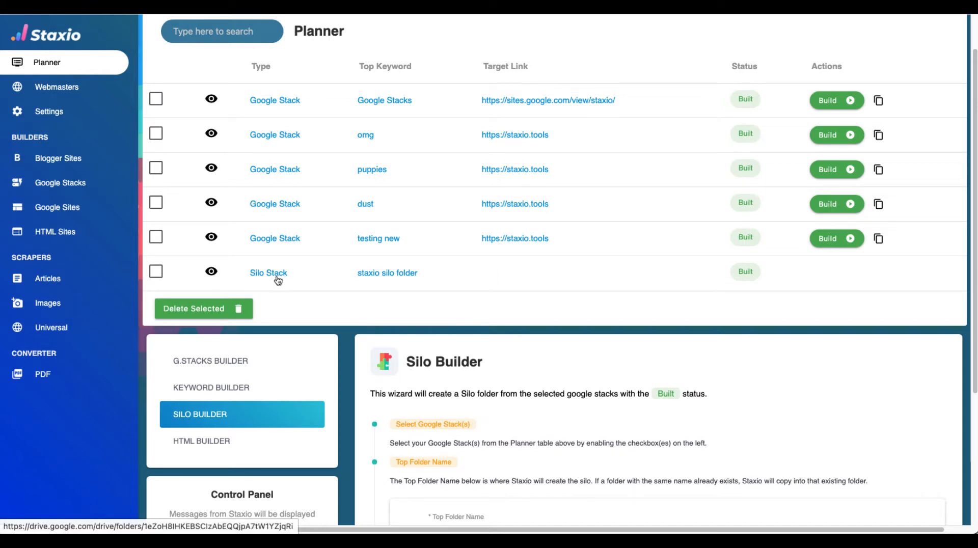
click(387, 275)
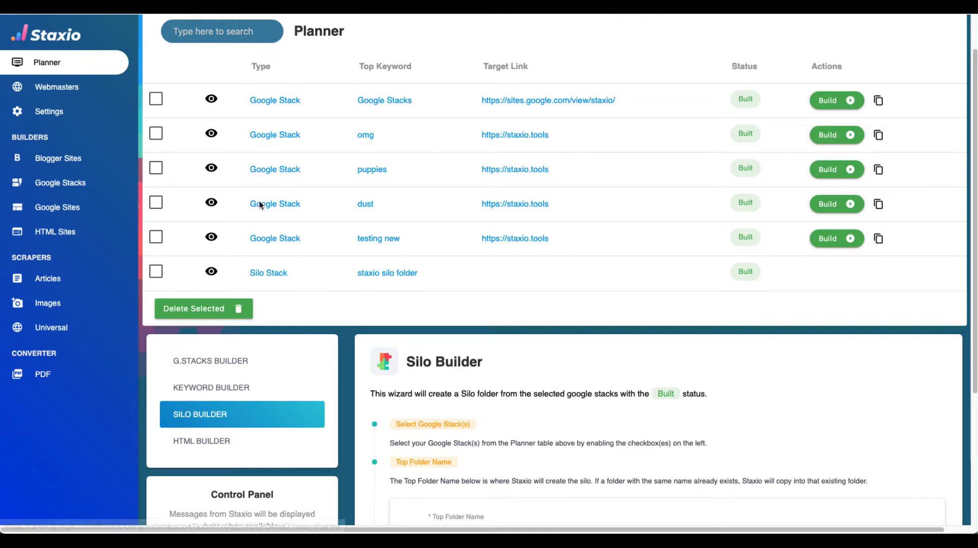
- Select the dust Google Stack and run the Silo Builder with "staxio silo folder" as the top folder name
click(159, 206)
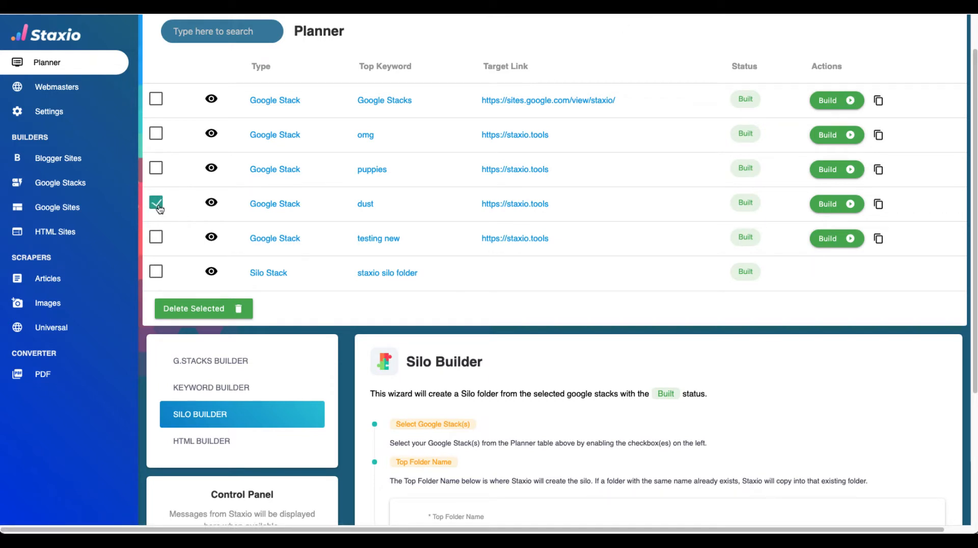
scroll(467, 252, down, 2)
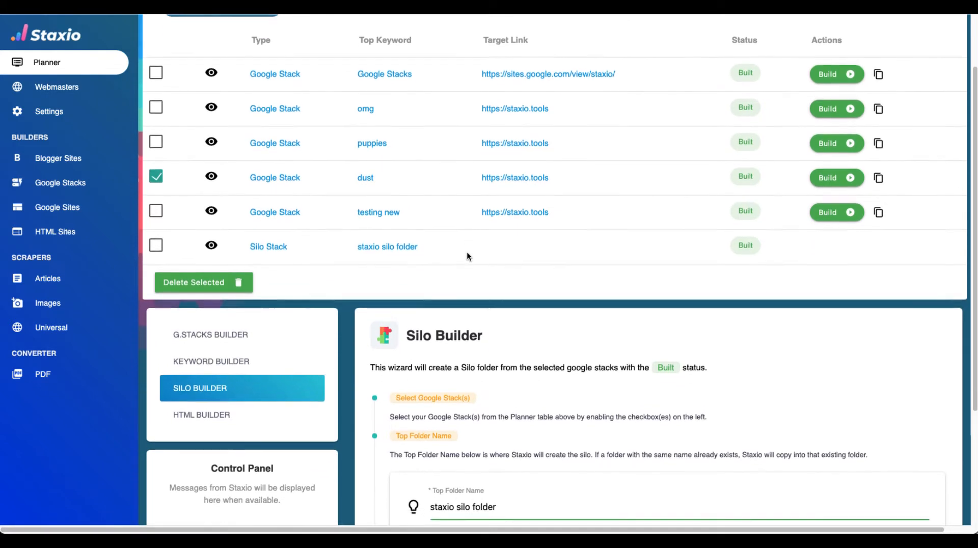
scroll(467, 252, down, 1)
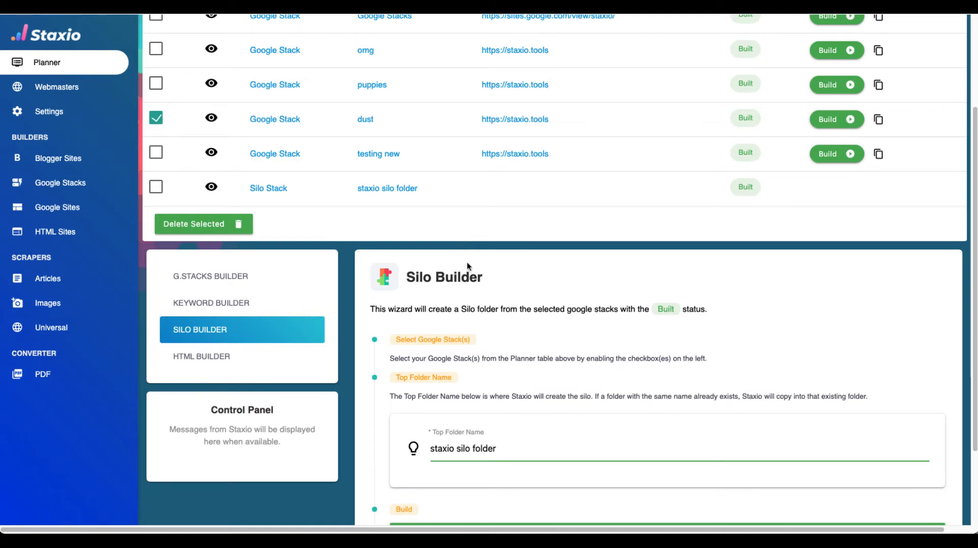
click(509, 449)
drag(499, 448, 430, 452)
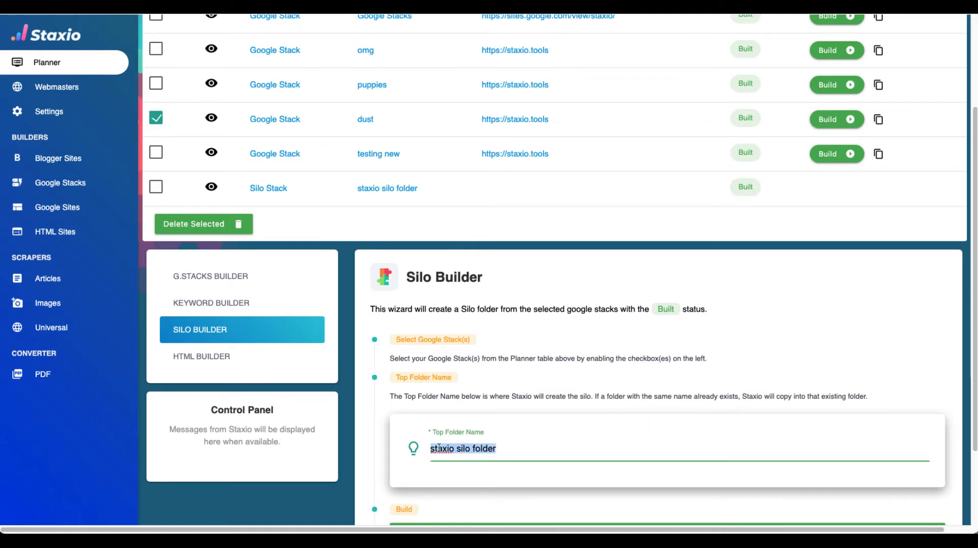
click(517, 446)
scroll(517, 446, down, 1)
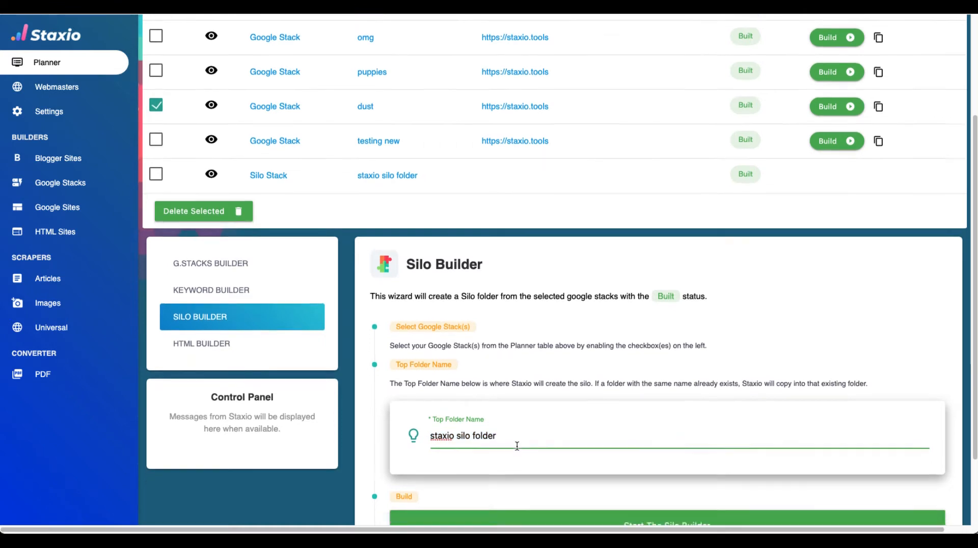
scroll(516, 445, down, 2)
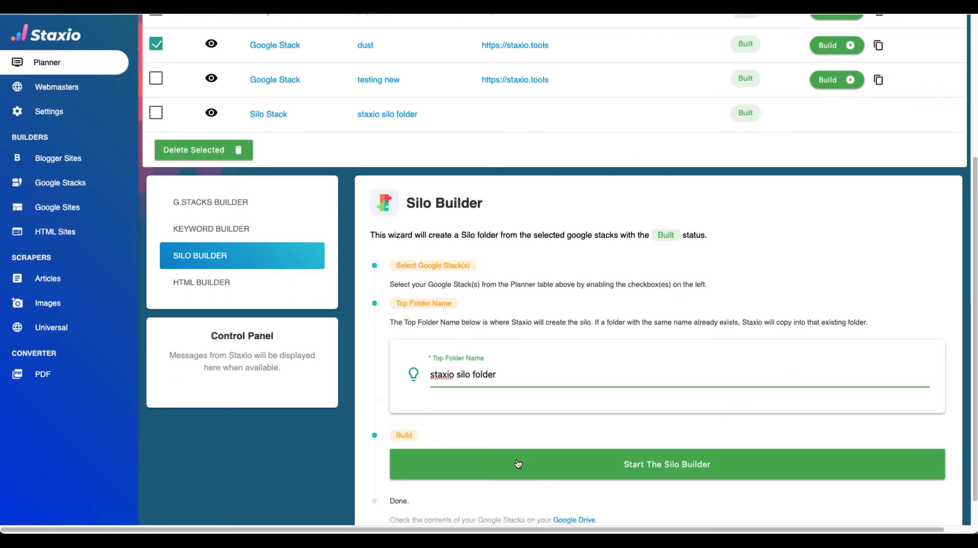
click(518, 463)
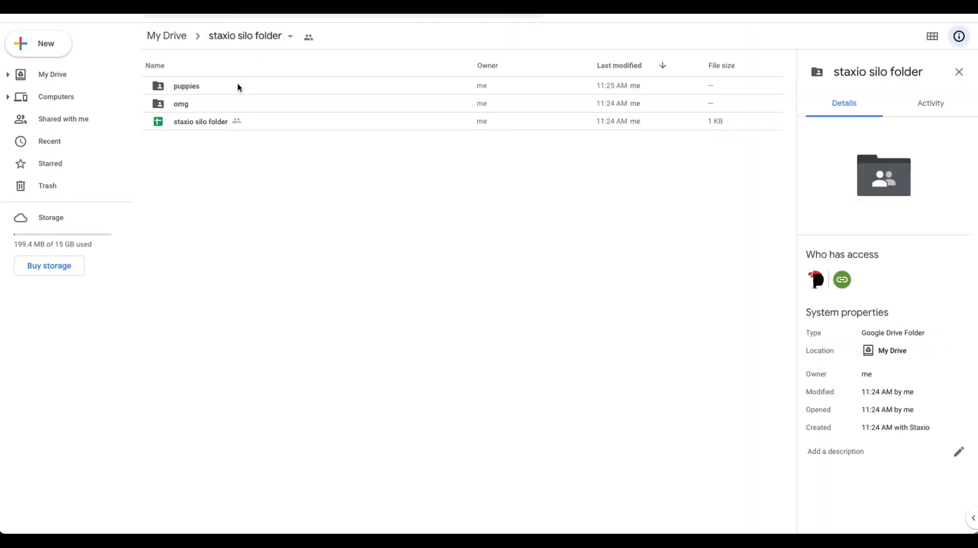
- Inspect the dust folder inside "staxio silo folder" in Google Drive and check the build progress in Staxio
click(191, 88)
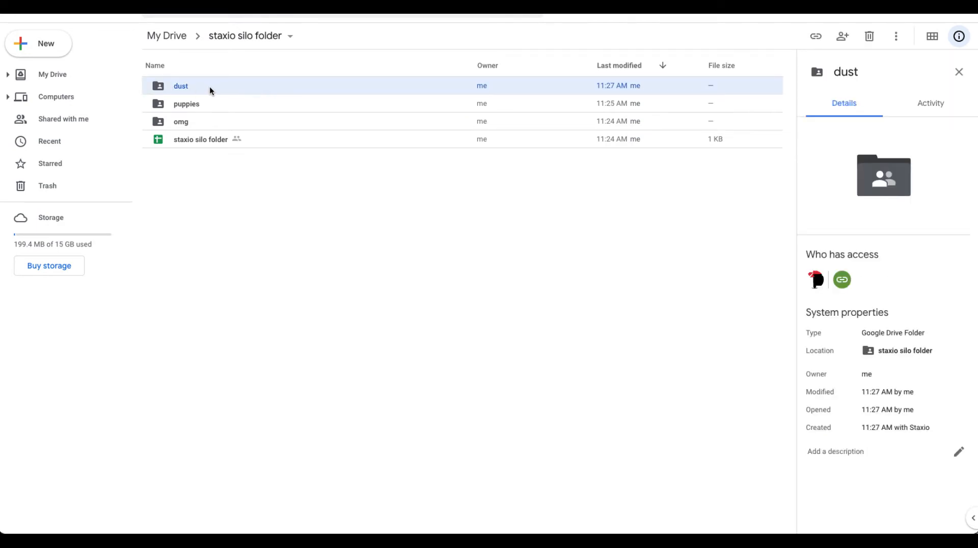
click(169, 4)
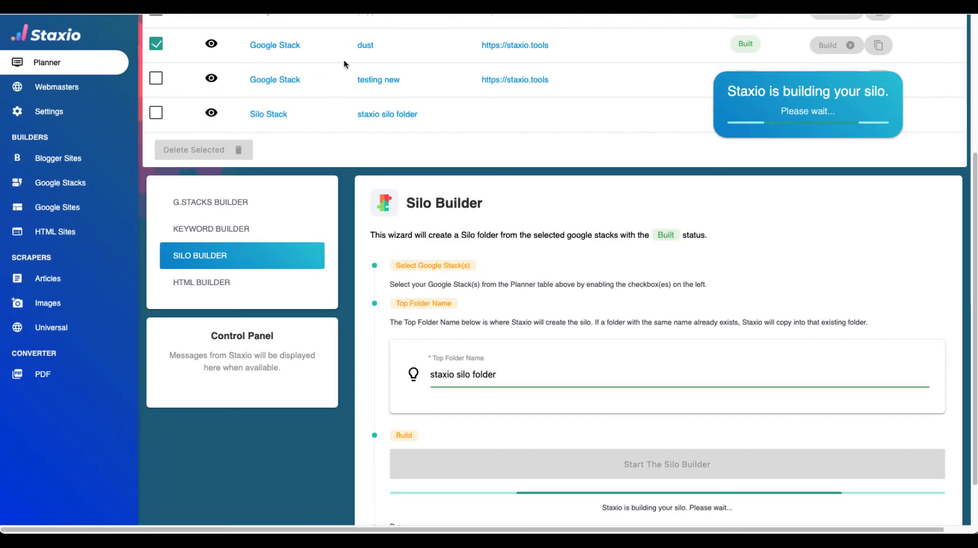
scroll(352, 44, up, 3)
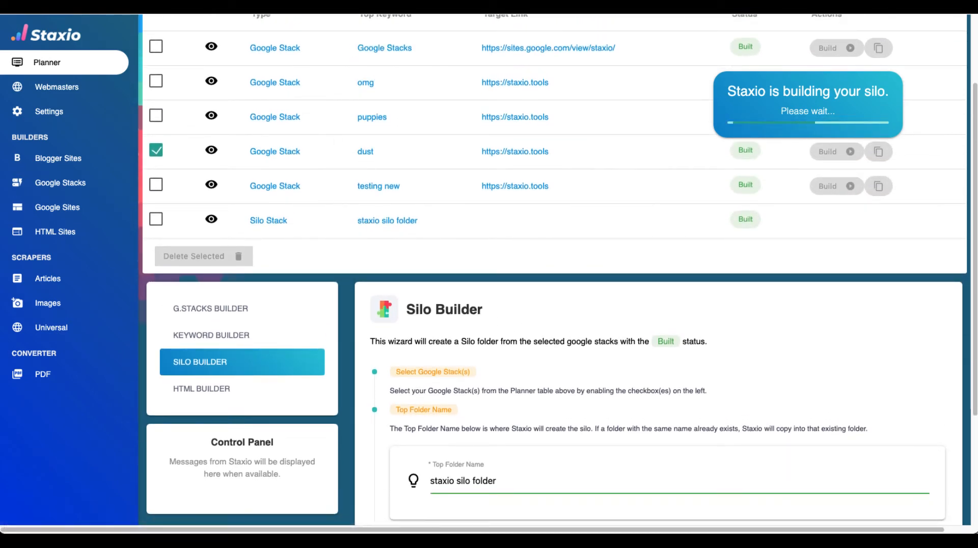
click(245, 4)
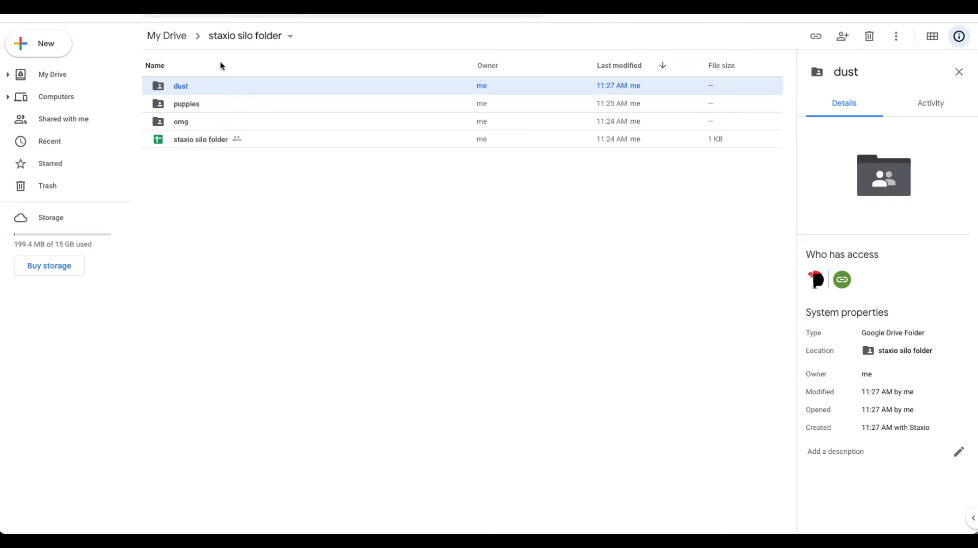
- Switch to the silo's Google Sheets spreadsheet and review the link rows for omg, puppies and dust
click(153, 4)
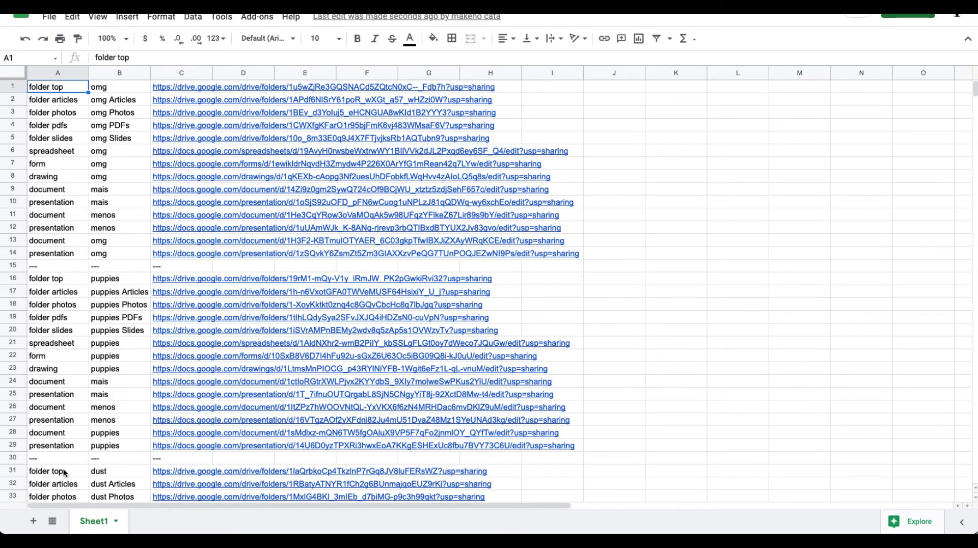
scroll(65, 472, down, 2)
scroll(65, 473, down, 8)
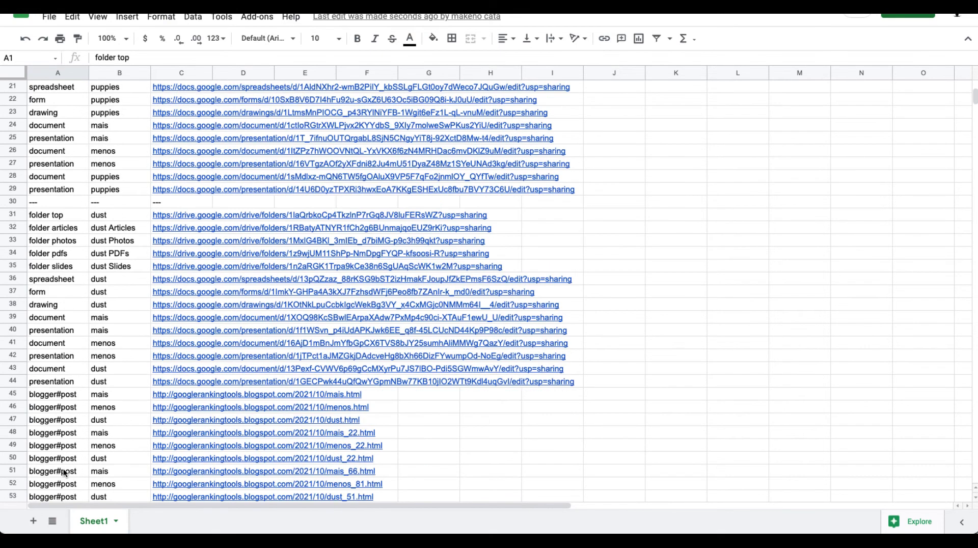
scroll(65, 473, down, 3)
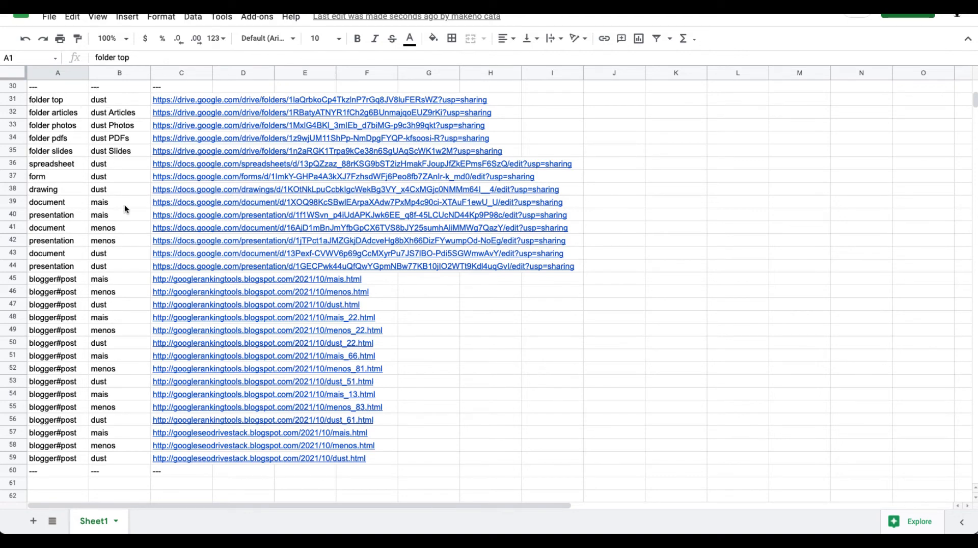
scroll(126, 209, up, 9)
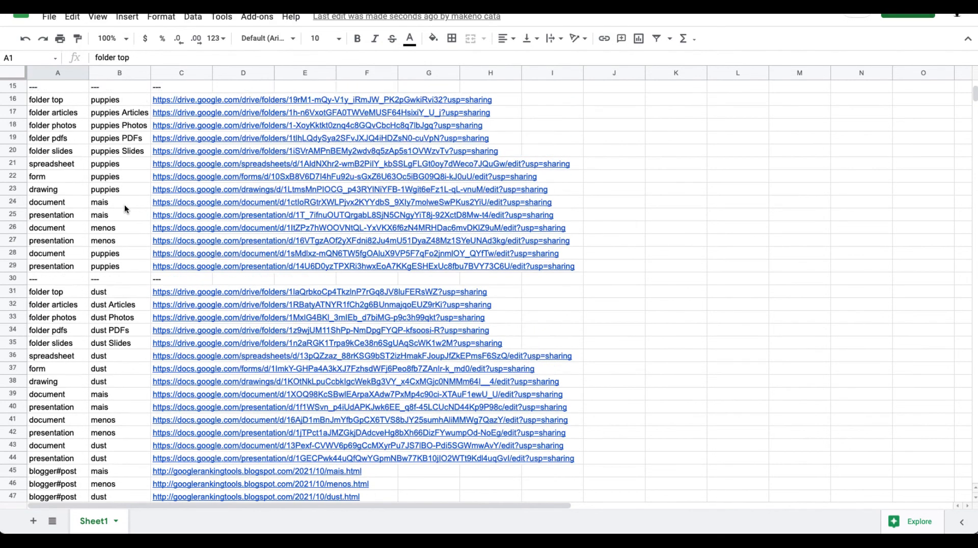
scroll(125, 209, up, 1)
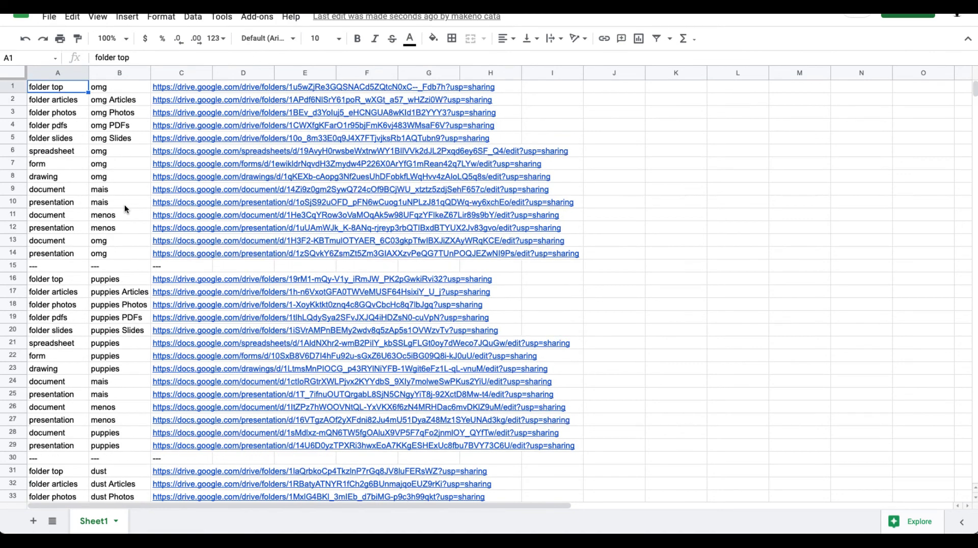
scroll(125, 209, down, 8)
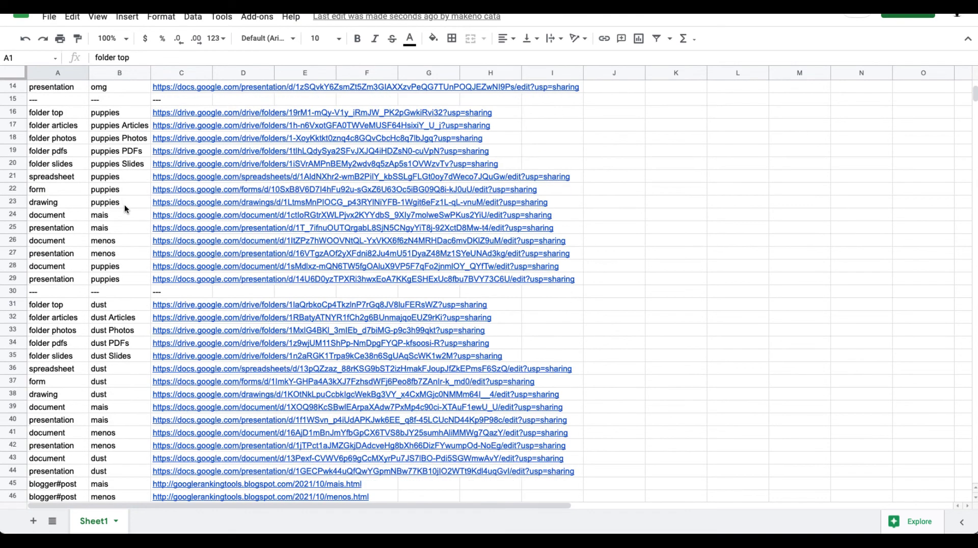
- Return to Google Drive and view the puppies and omg folders inside "staxio silo folder"
click(193, 87)
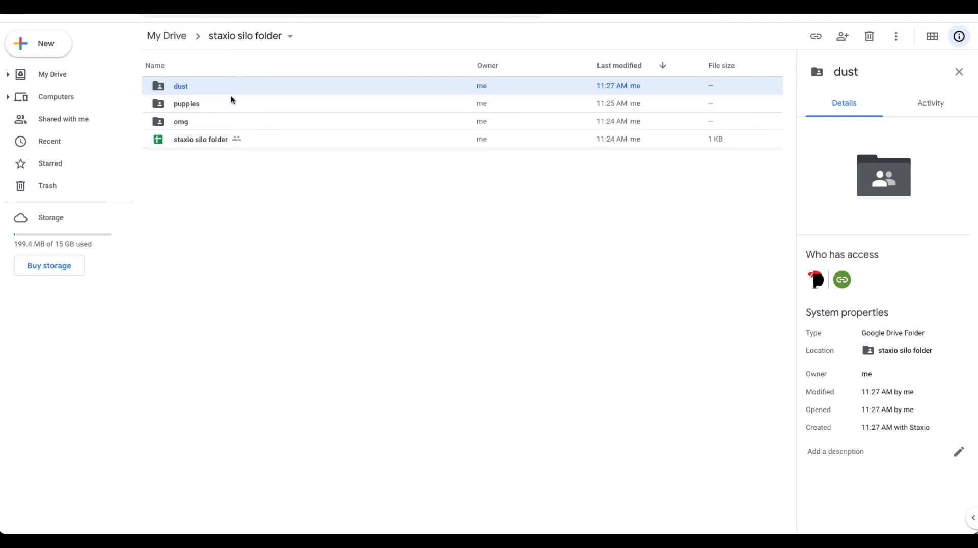
click(232, 101)
click(233, 121)
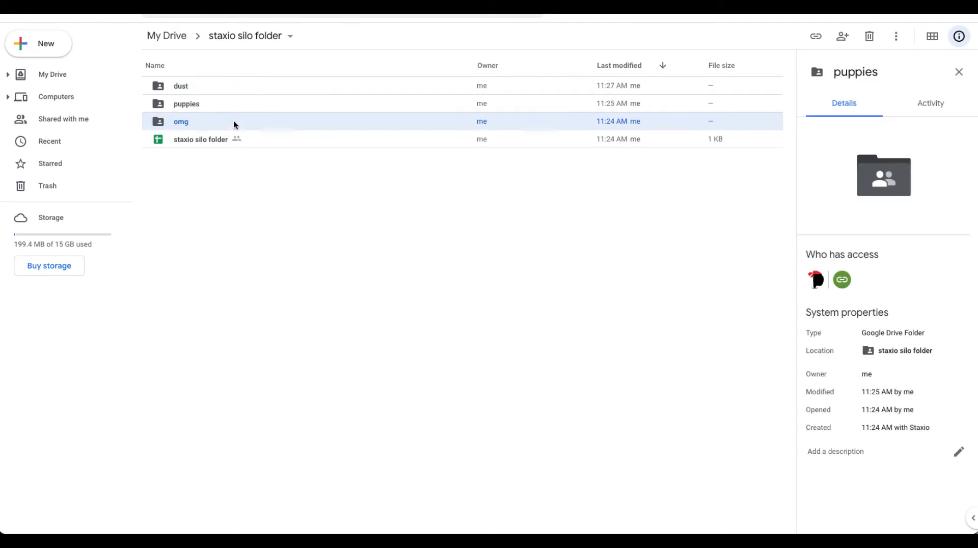